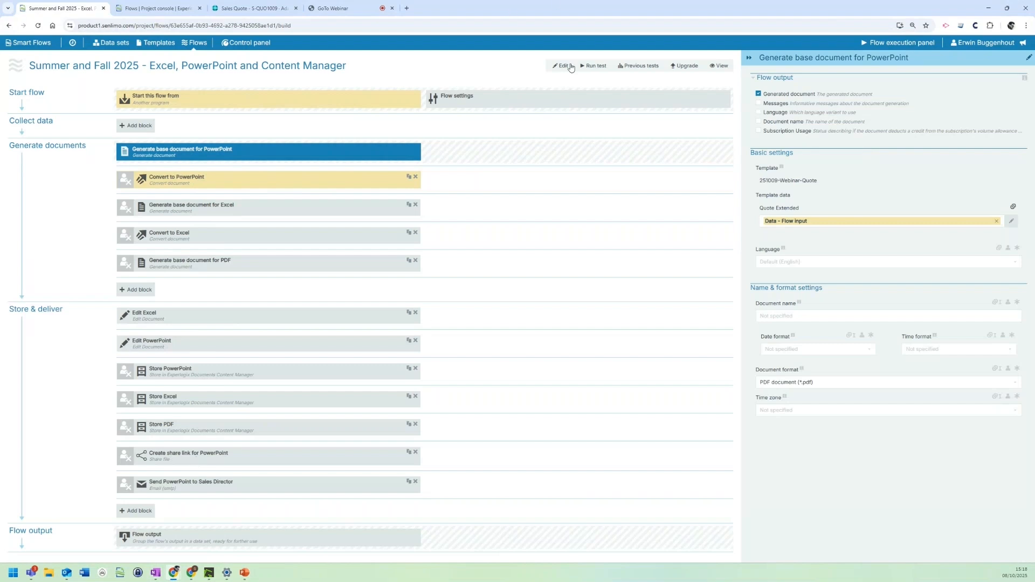
Step: Start a test run of the flow with the Senlimo quotation as flow input and open the generated Excel document
{"action": "left_click", "coordinate": [592, 70]}
{"action": "left_click", "coordinate": [509, 146]}
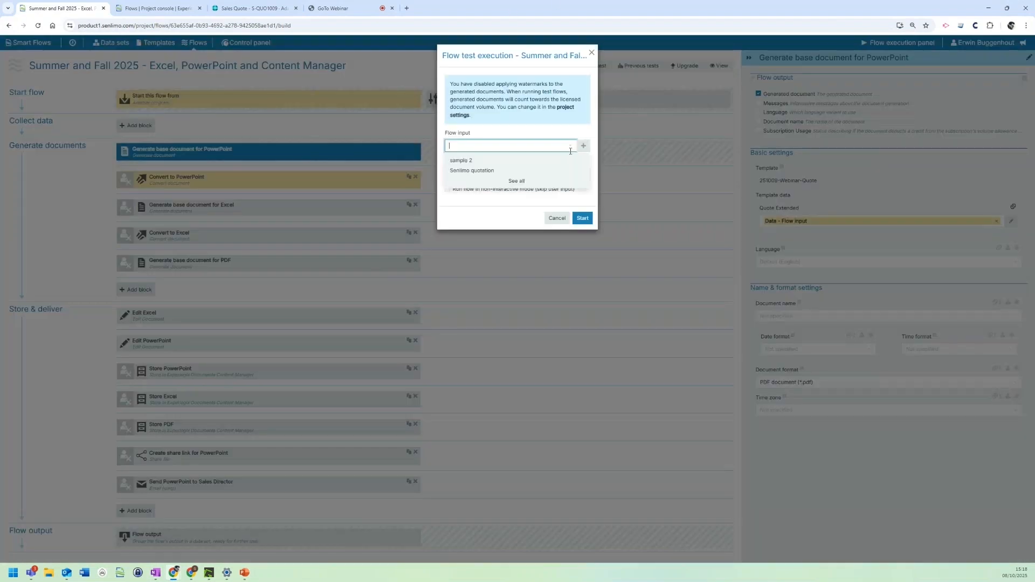
{"action": "left_click", "coordinate": [472, 170]}
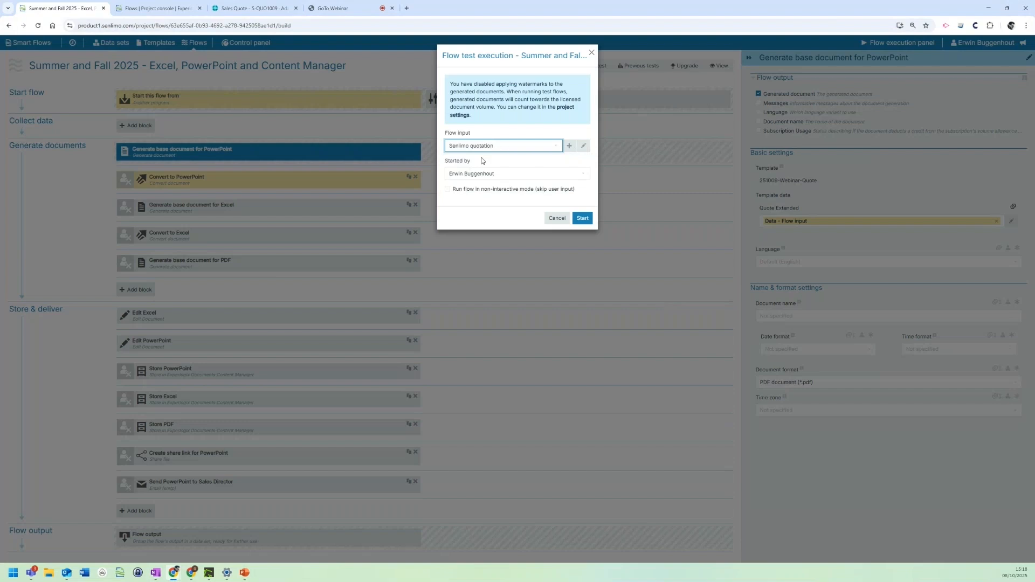
{"action": "left_click", "coordinate": [582, 217]}
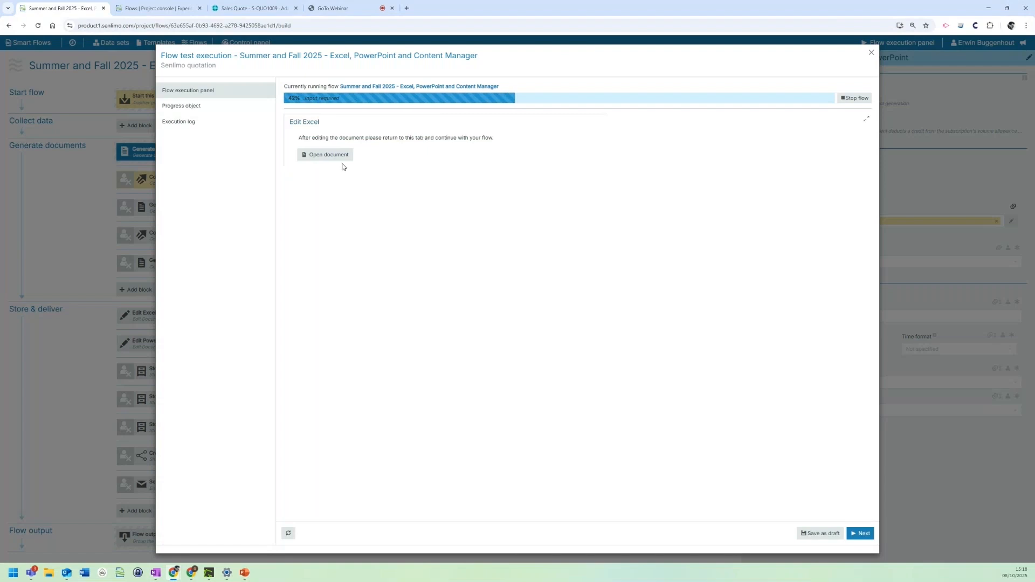
{"action": "left_click", "coordinate": [324, 156]}
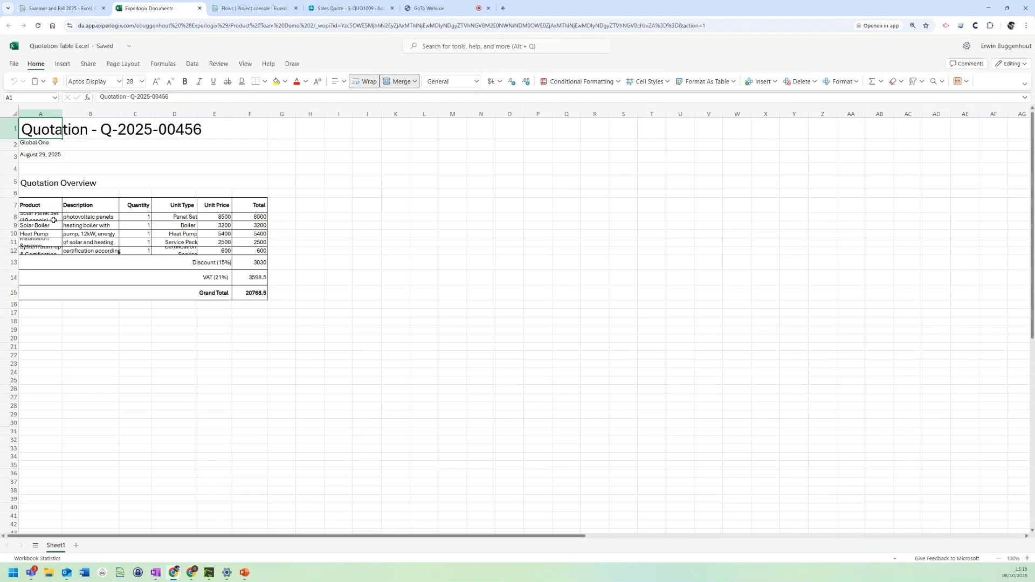
Step: Reapply text wrapping to the quotation table A7:F15 and widen the Product and Description columns to fit their text
{"action": "left_click_drag", "start_coordinate": [30, 205], "coordinate": [248, 292]}
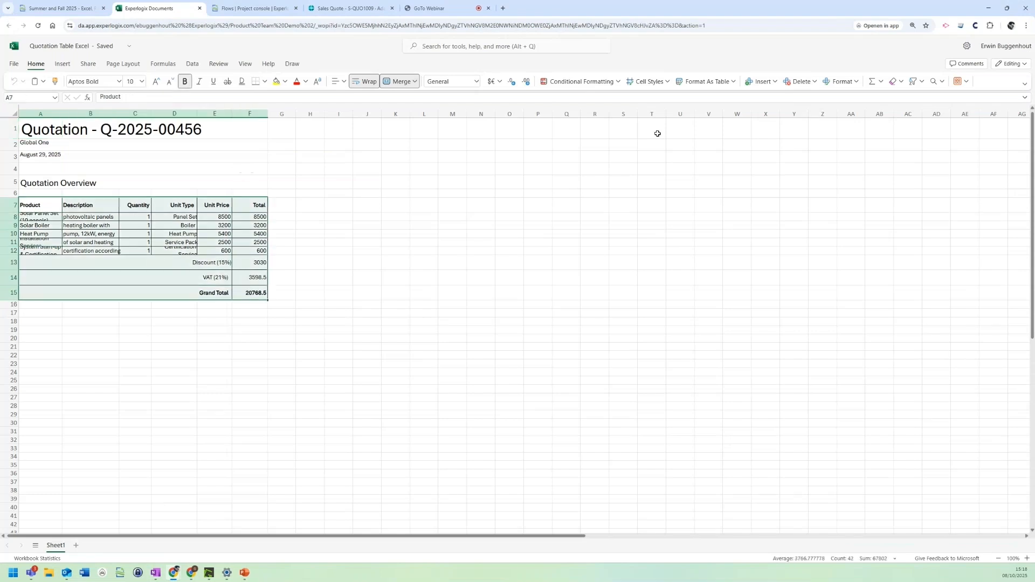
{"action": "right_click", "coordinate": [231, 204]}
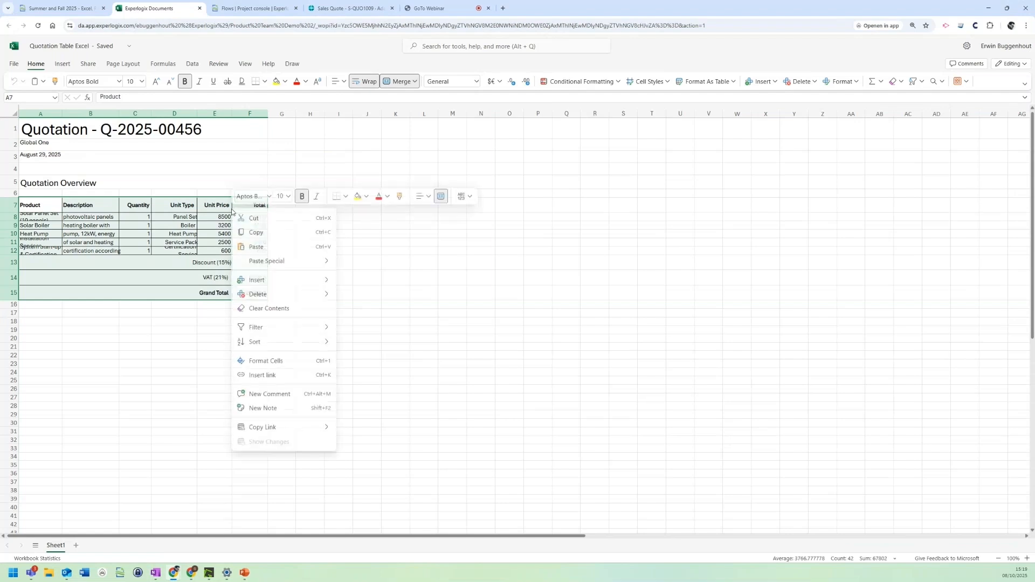
{"action": "left_click", "coordinate": [274, 364]}
{"action": "left_click", "coordinate": [944, 135]}
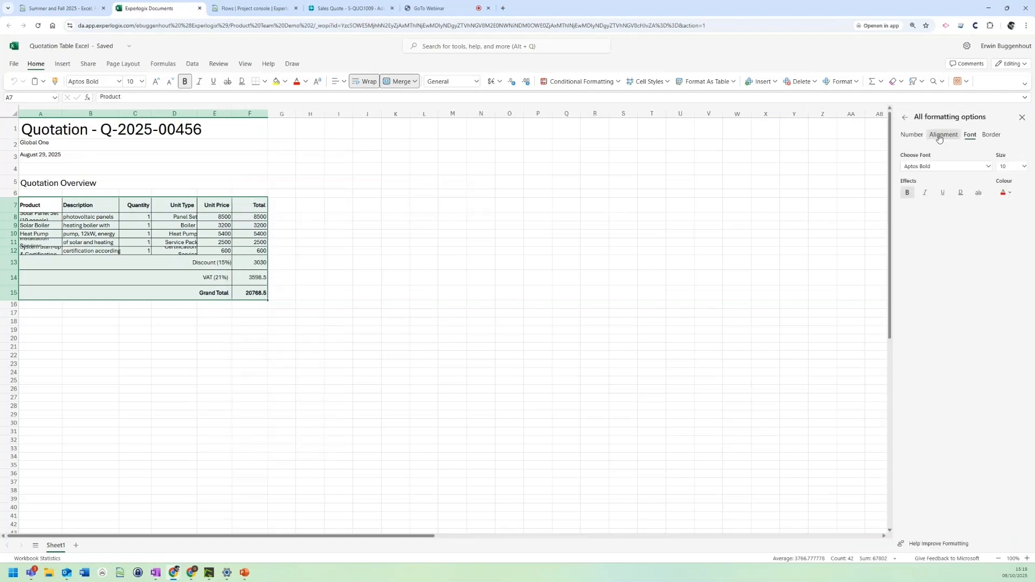
{"action": "left_click", "coordinate": [916, 221]}
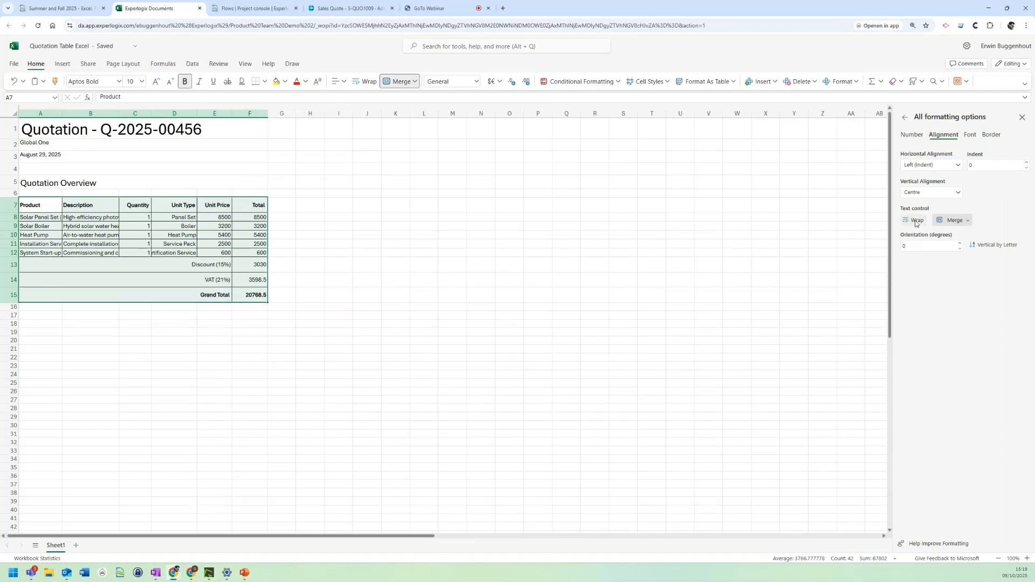
{"action": "left_click", "coordinate": [917, 220]}
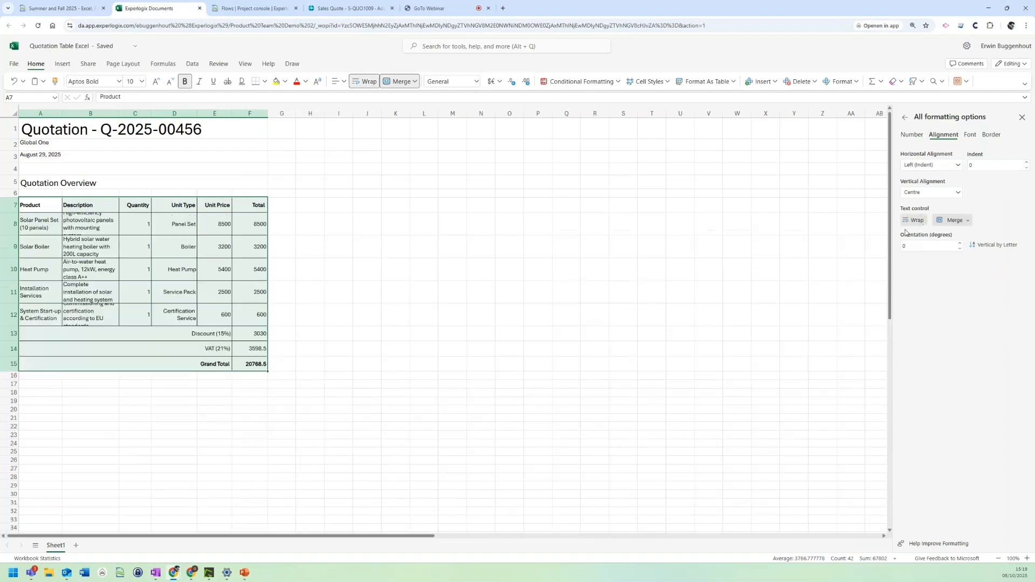
{"action": "left_click_drag", "start_coordinate": [62, 114], "coordinate": [255, 114]}
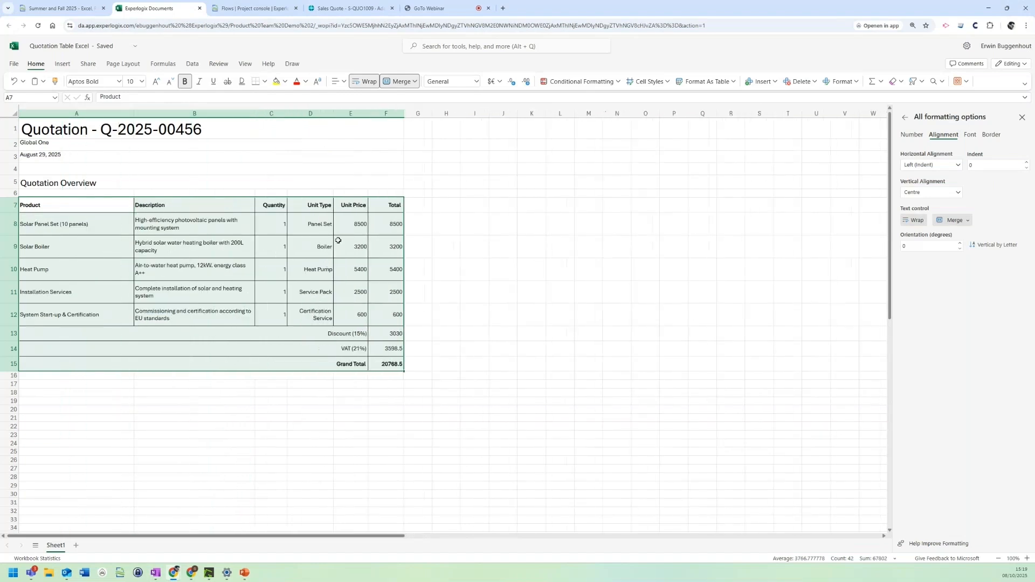
Step: Apply the Euro accounting format to the amounts in the Total column F8:F15 and the Unit Price column E8:E12
{"action": "left_click", "coordinate": [361, 223]}
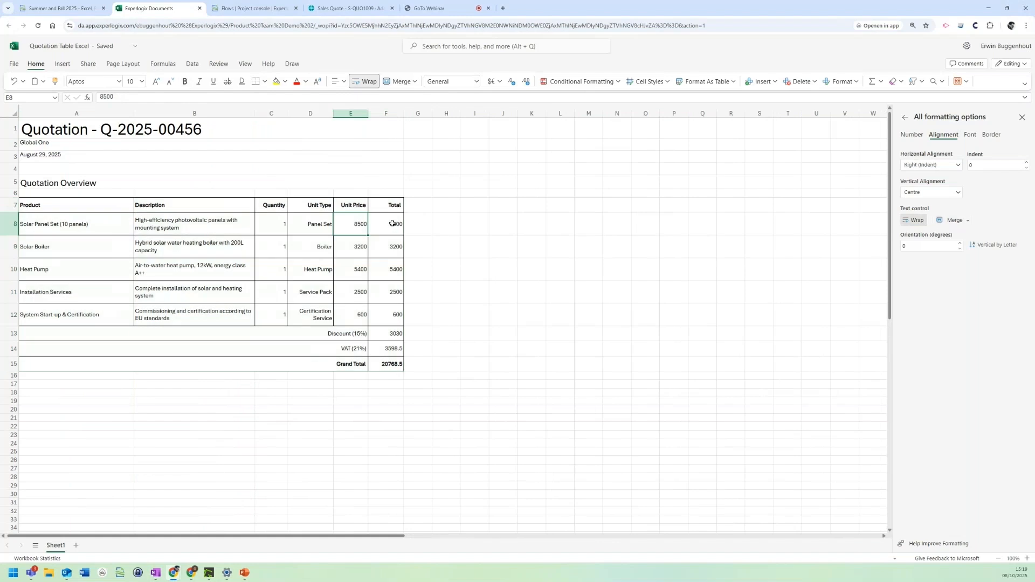
{"action": "left_click_drag", "start_coordinate": [392, 223], "coordinate": [385, 355]}
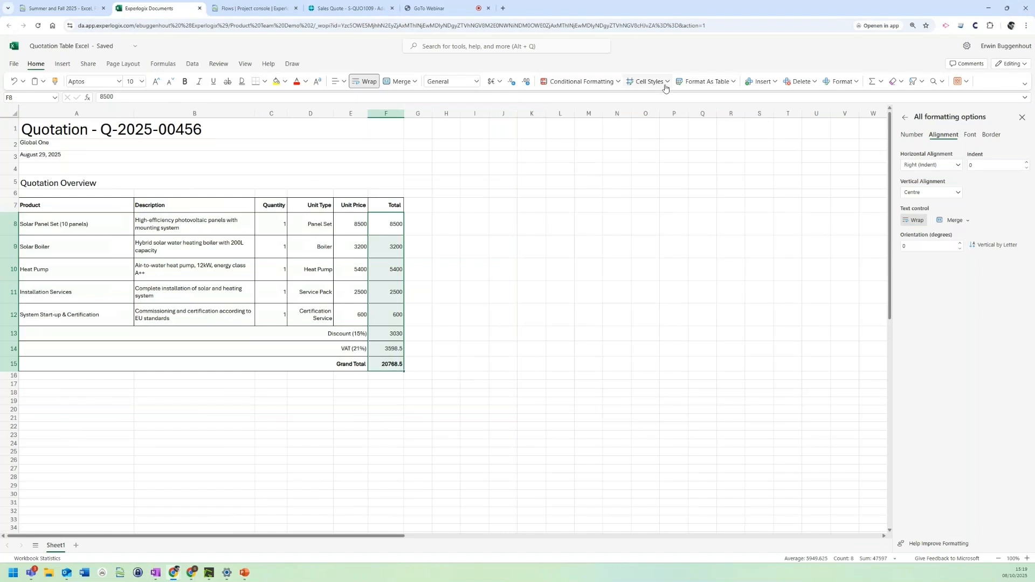
{"action": "left_click", "coordinate": [499, 82]}
{"action": "left_click", "coordinate": [503, 101]}
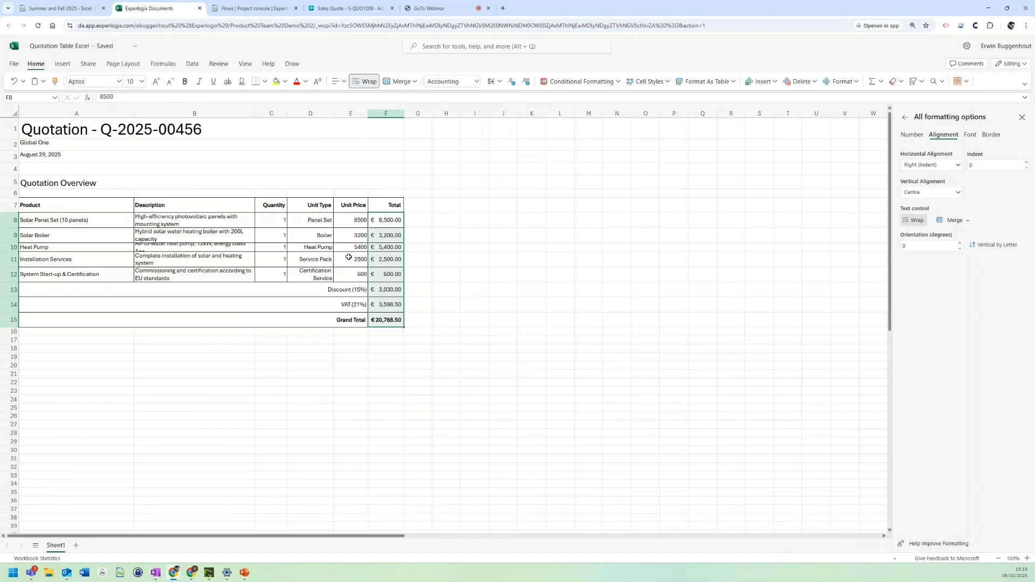
{"action": "left_click_drag", "start_coordinate": [358, 222], "coordinate": [360, 271]}
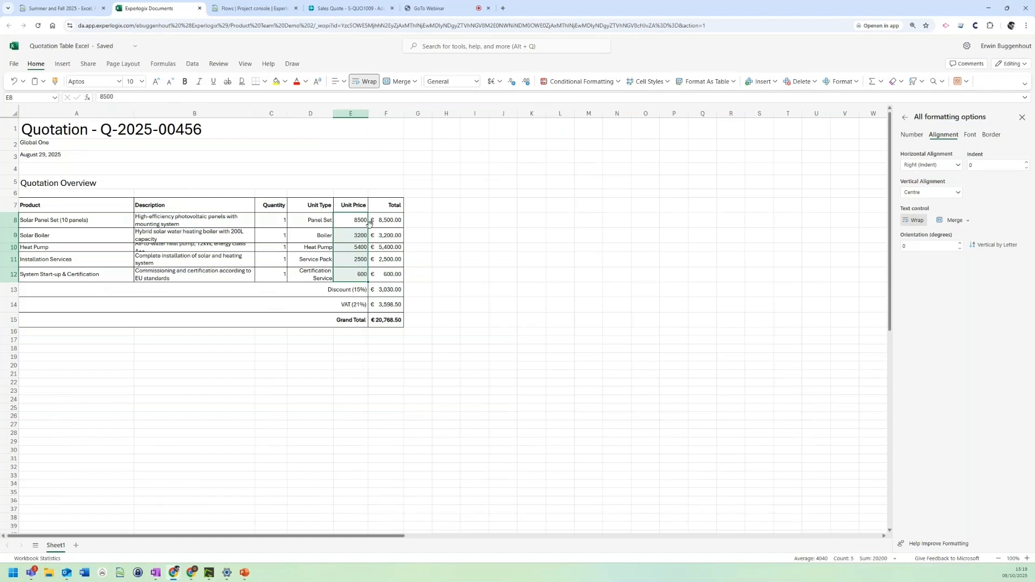
{"action": "left_click", "coordinate": [491, 85]}
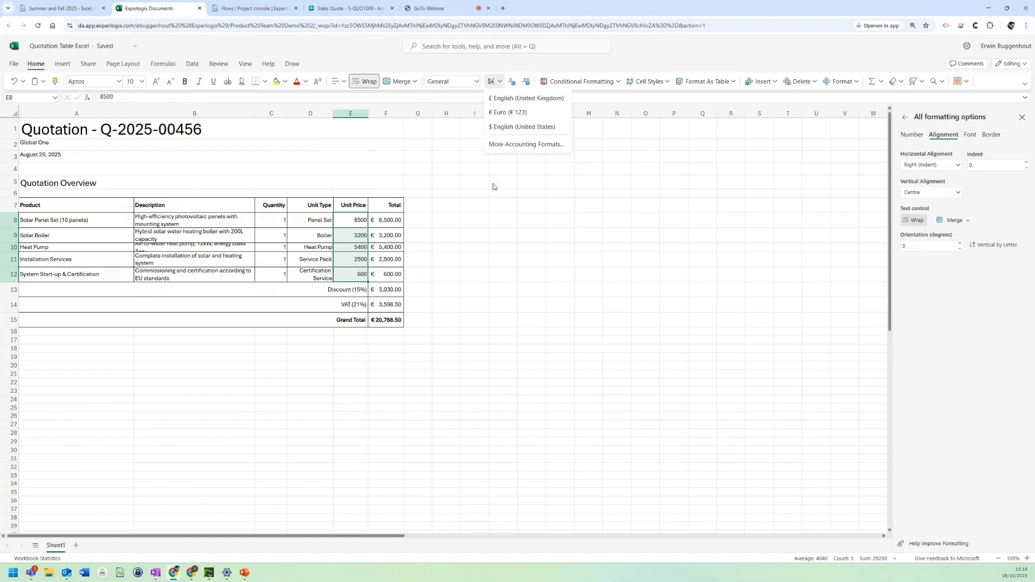
{"action": "left_click", "coordinate": [502, 103]}
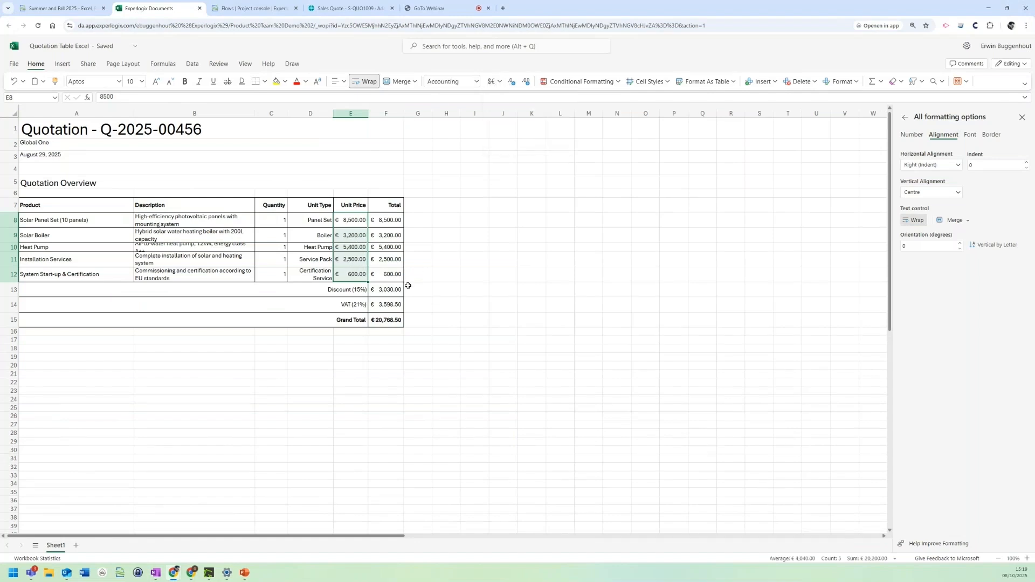
Step: Insert a row above the Discount (15%) row and merge its cells A13:E13
{"action": "left_click", "coordinate": [361, 290]}
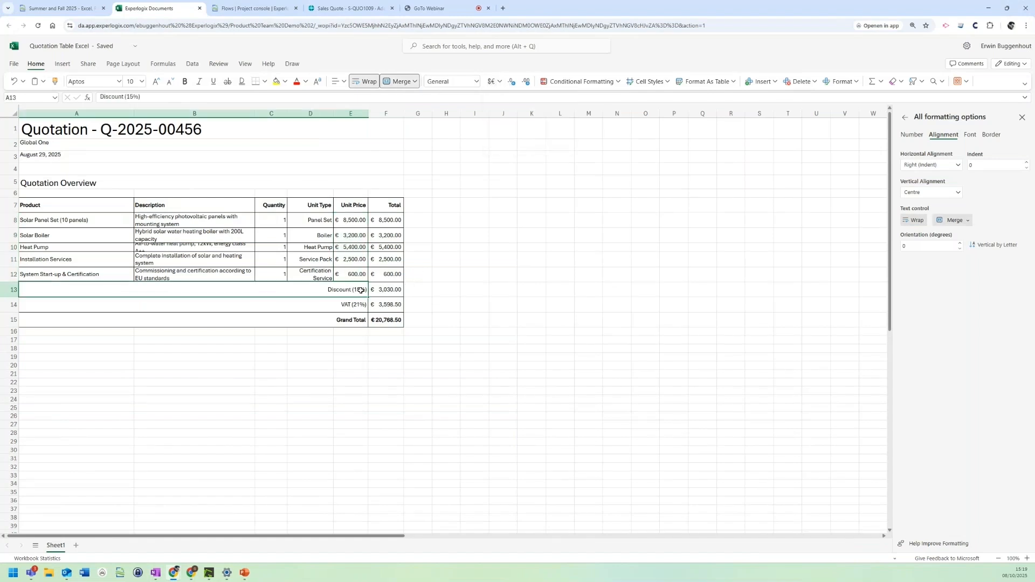
{"action": "left_click", "coordinate": [15, 289]}
{"action": "right_click", "coordinate": [15, 289]}
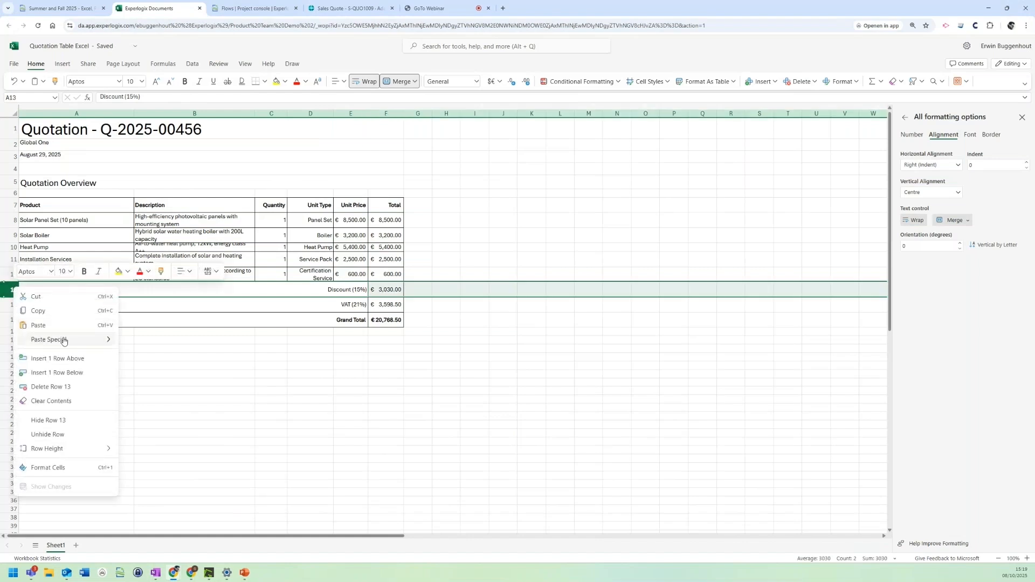
{"action": "left_click", "coordinate": [60, 358]}
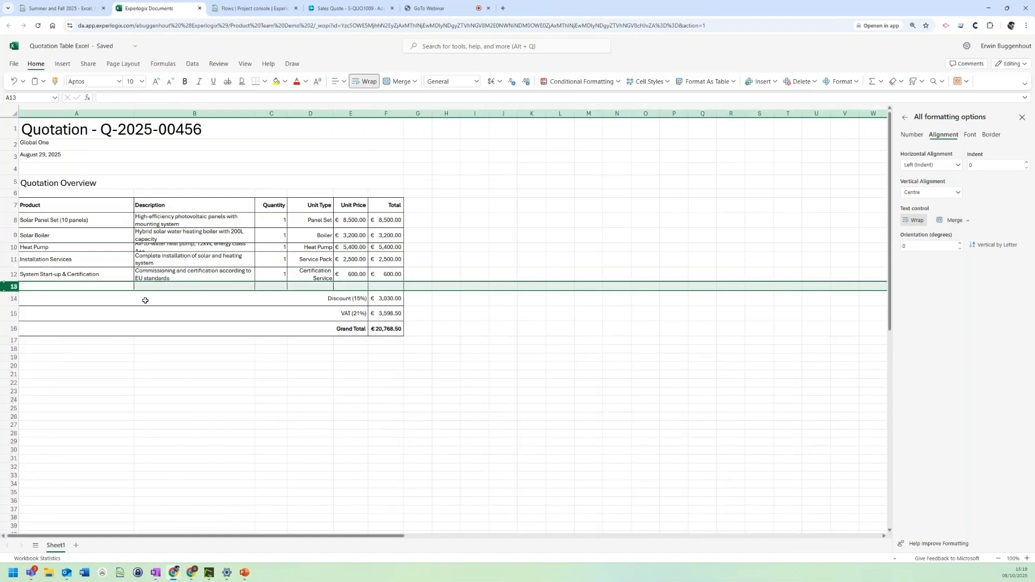
{"action": "left_click_drag", "start_coordinate": [101, 285], "coordinate": [339, 278]}
{"action": "left_click", "coordinate": [396, 81]}
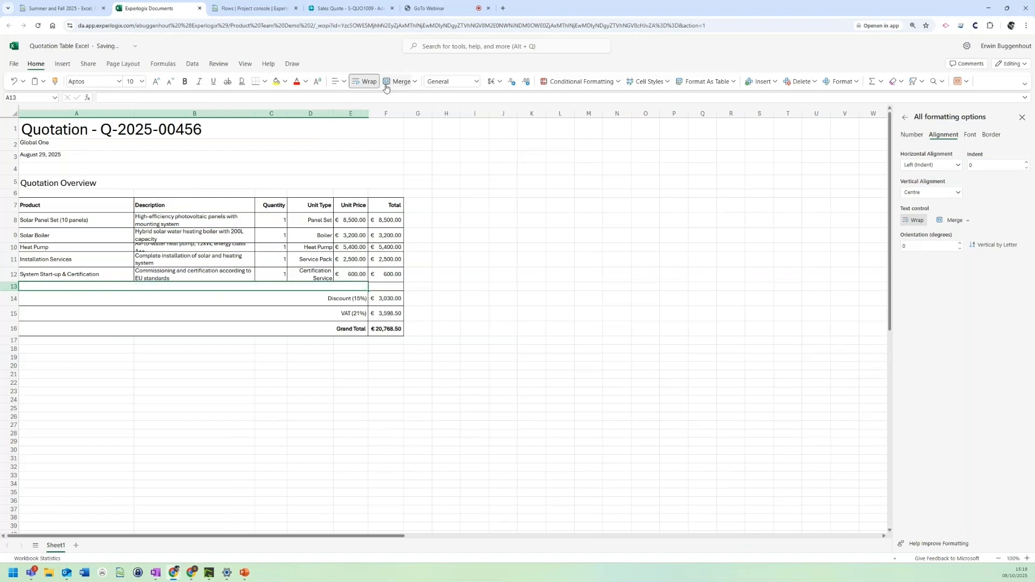
Step: Enter the label "Subtotal" in the merged cell A13 and align it right
{"action": "left_click", "coordinate": [320, 297]}
{"action": "left_click", "coordinate": [322, 284]}
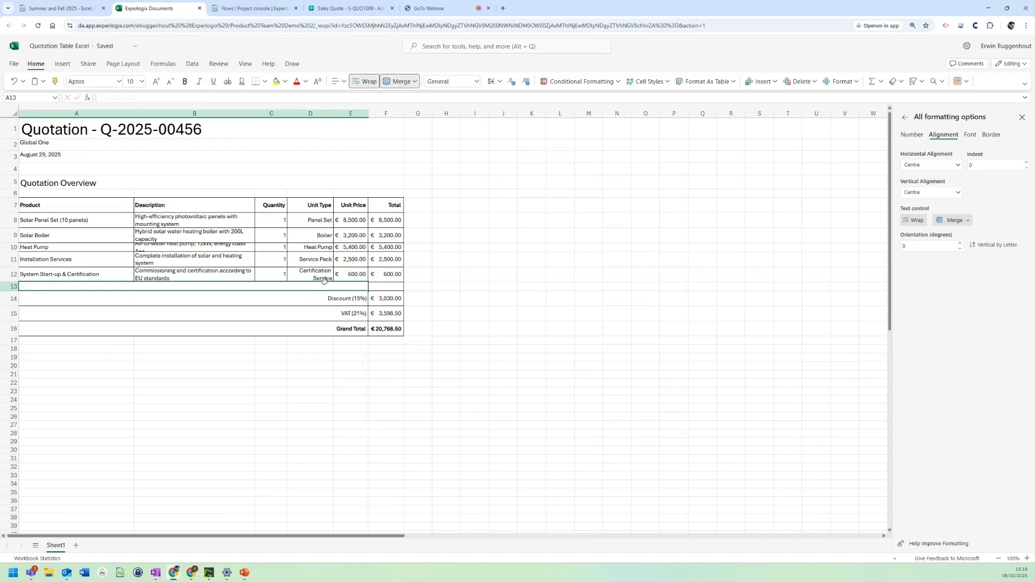
{"action": "type", "text": "Subtotal"}
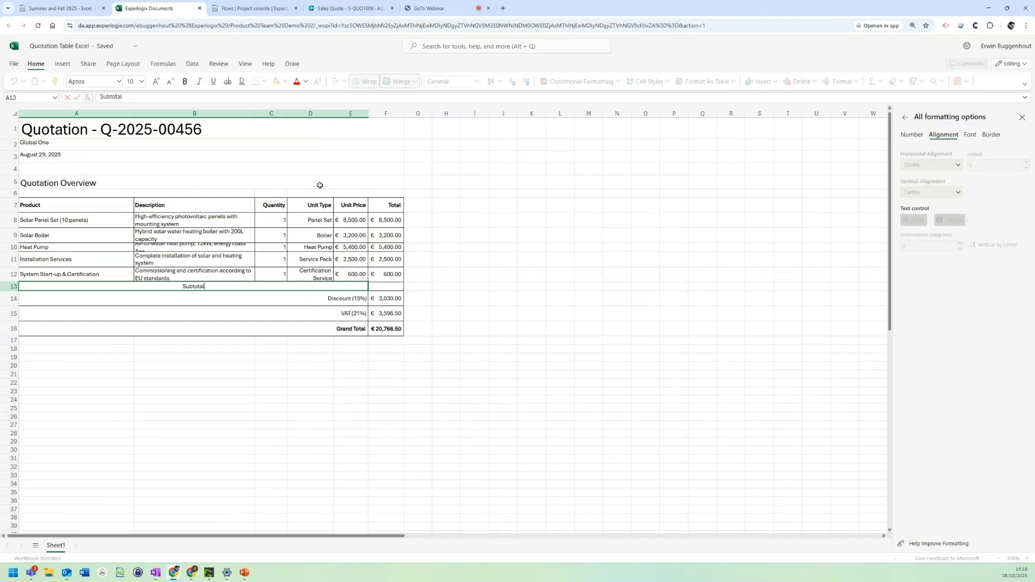
{"action": "key", "text": "ctrl+Return"}
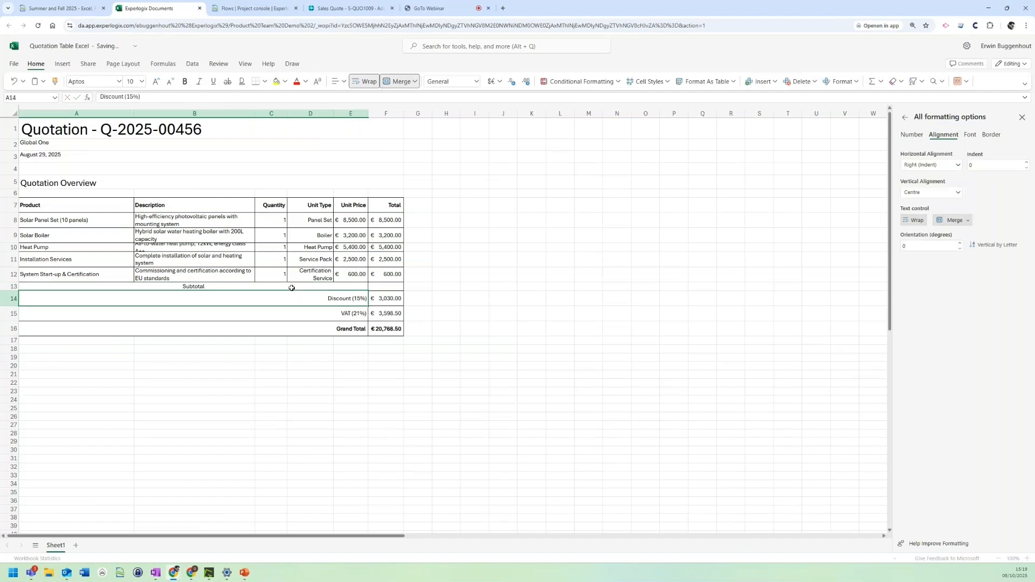
{"action": "left_click", "coordinate": [340, 81]}
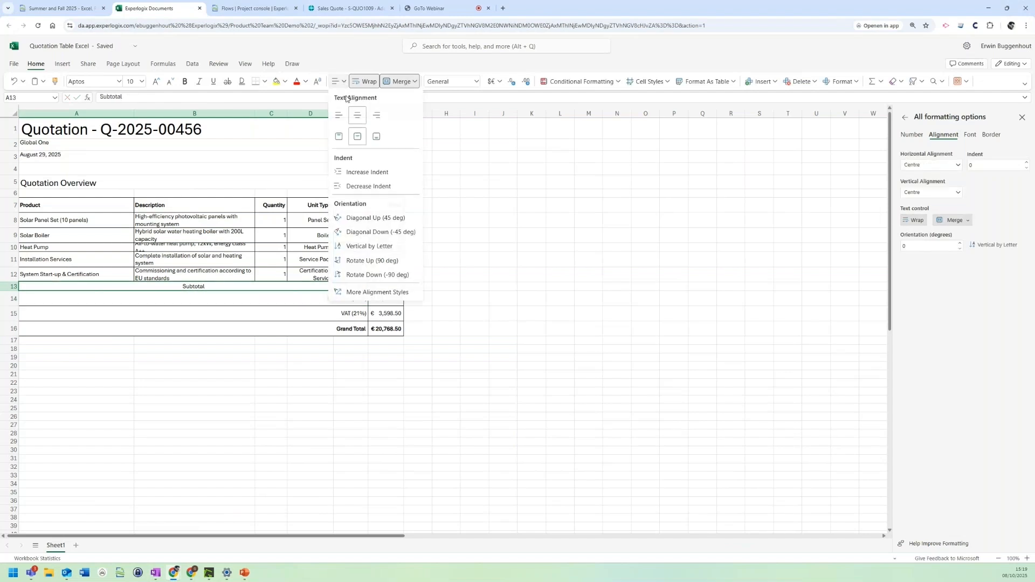
{"action": "left_click", "coordinate": [376, 135]}
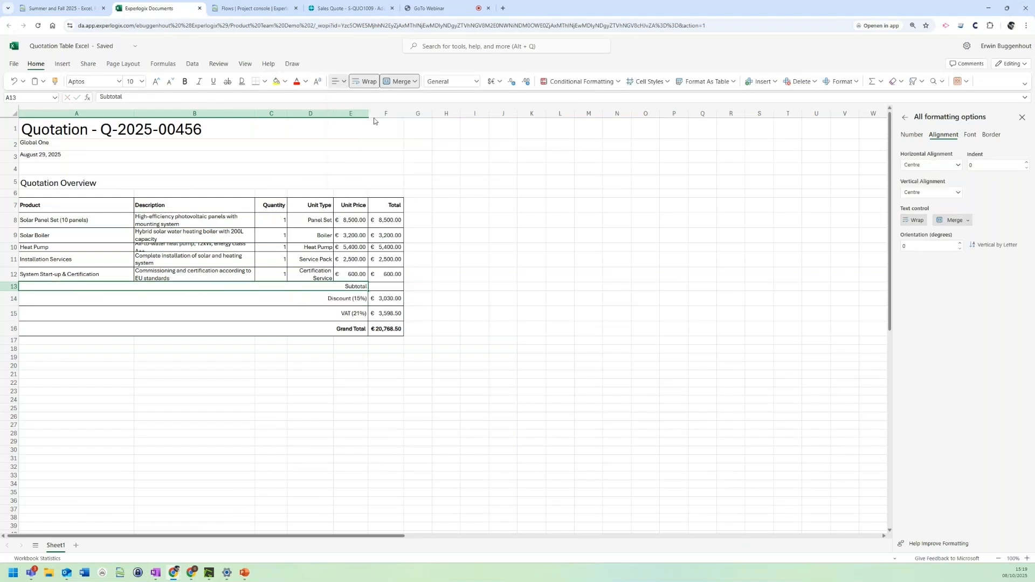
Step: Add the formula =SUM(F8:F12) in cell F13 to calculate the subtotal
{"action": "left_click", "coordinate": [381, 287]}
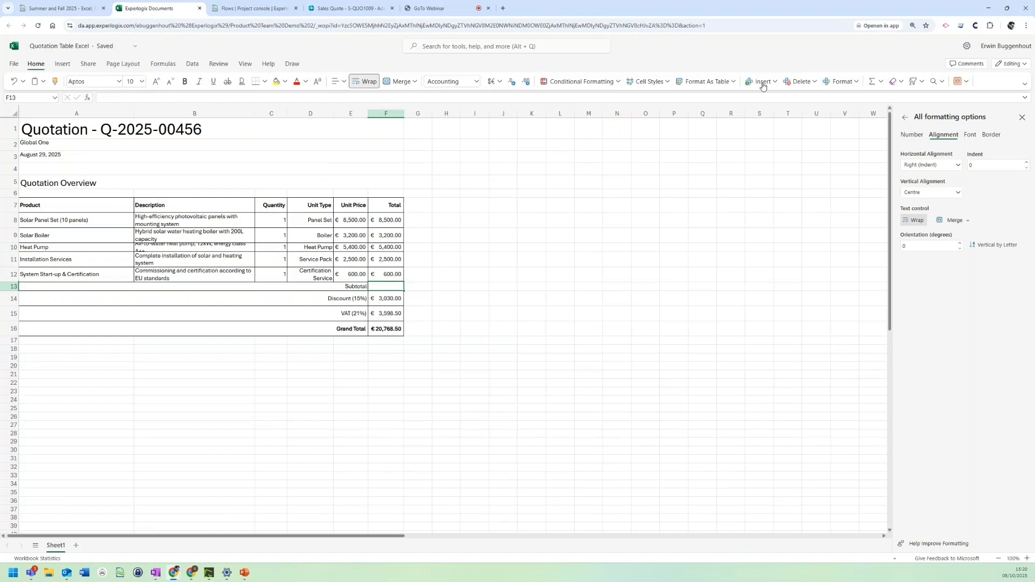
{"action": "left_click", "coordinate": [871, 82]}
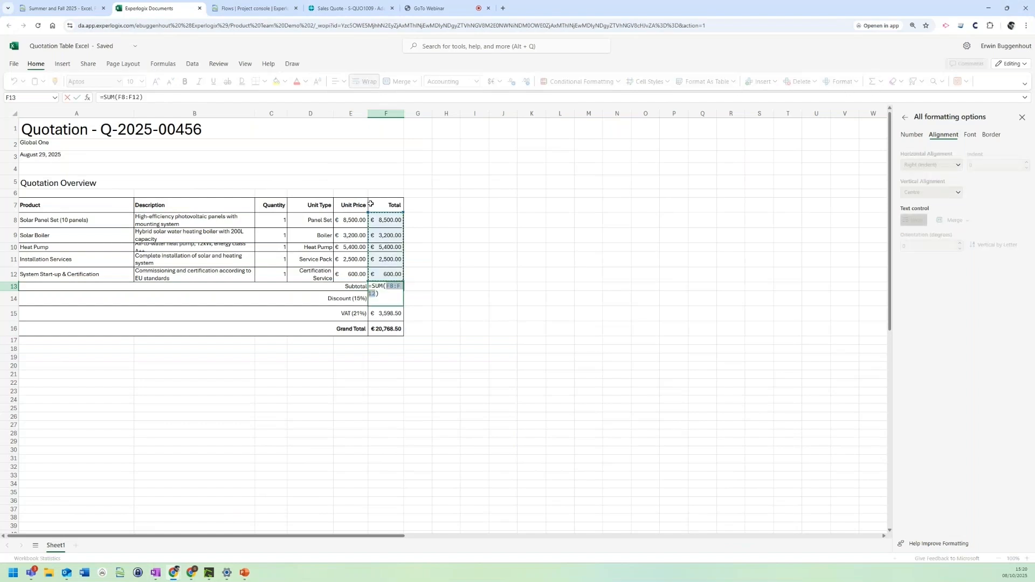
{"action": "key", "text": "Return"}
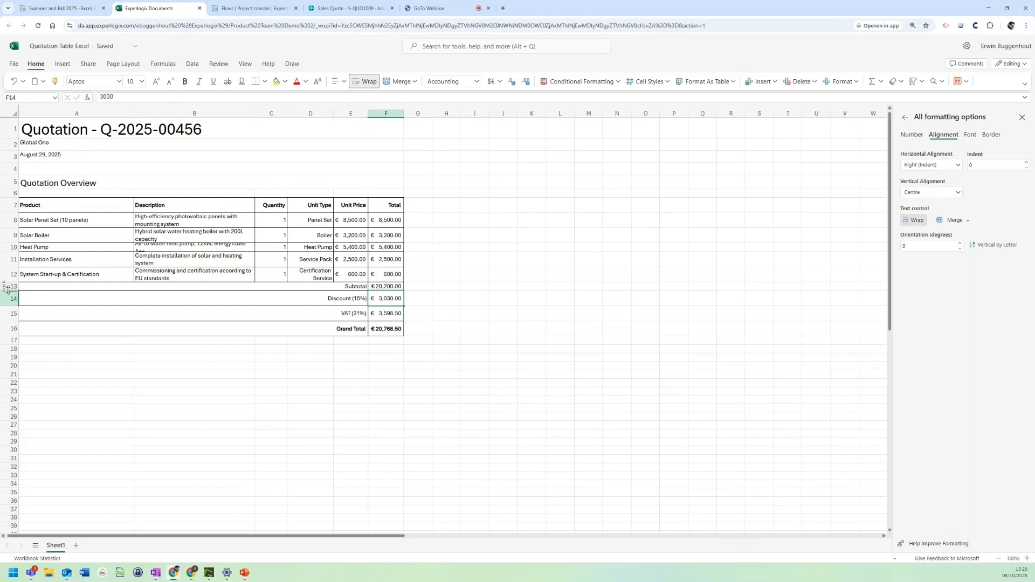
Step: Increase the heights of the Subtotal row and the Heat Pump row so their contents fit
{"action": "left_click_drag", "start_coordinate": [9, 292], "coordinate": [9, 296]}
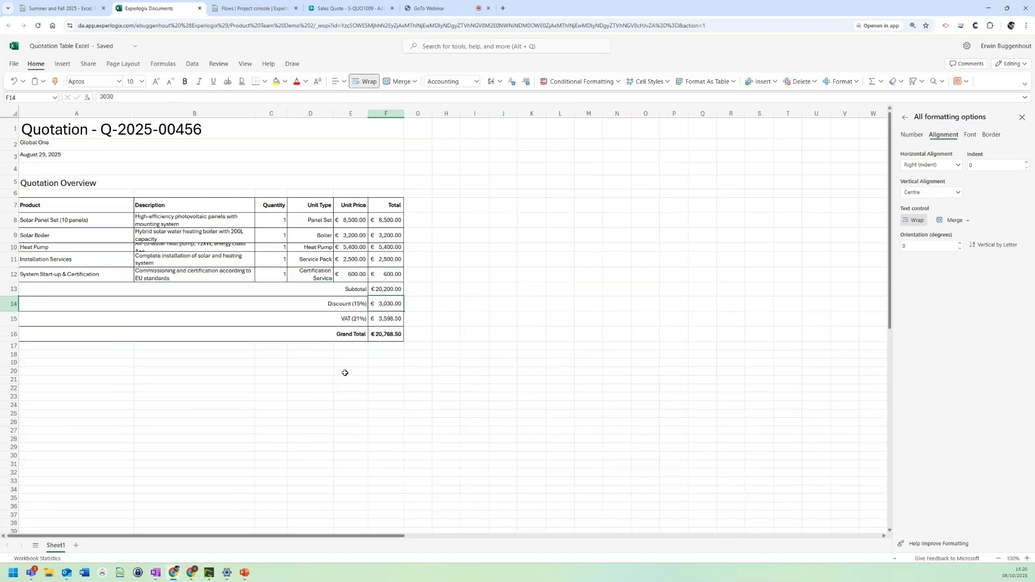
{"action": "left_click", "coordinate": [345, 372]}
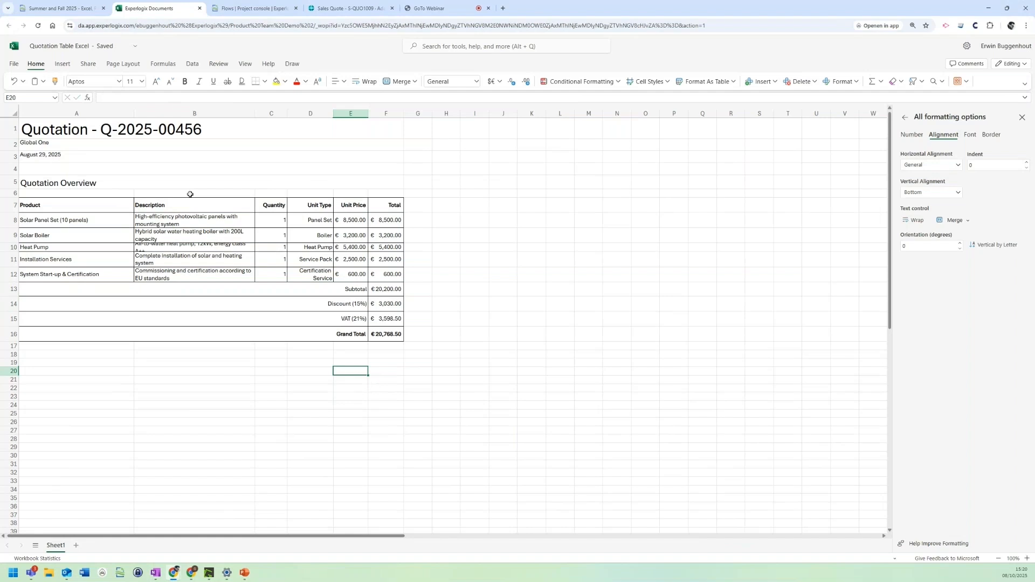
{"action": "left_click_drag", "start_coordinate": [13, 252], "coordinate": [13, 262]}
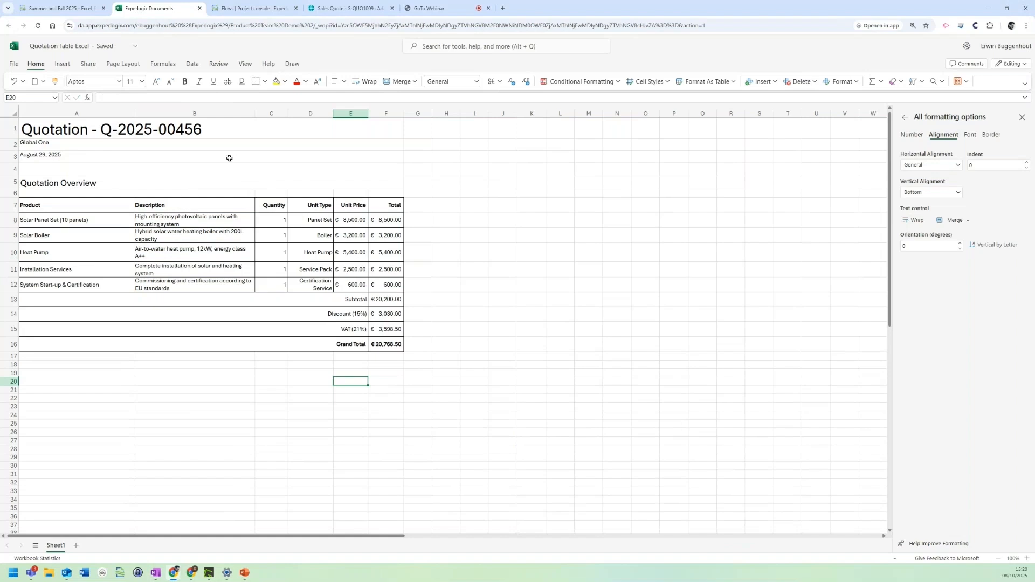
Step: Close the edited workbook, continue the flow to Edit PowerPoint, and open its presentation at the Quotation Overview slide
{"action": "left_click", "coordinate": [200, 8]}
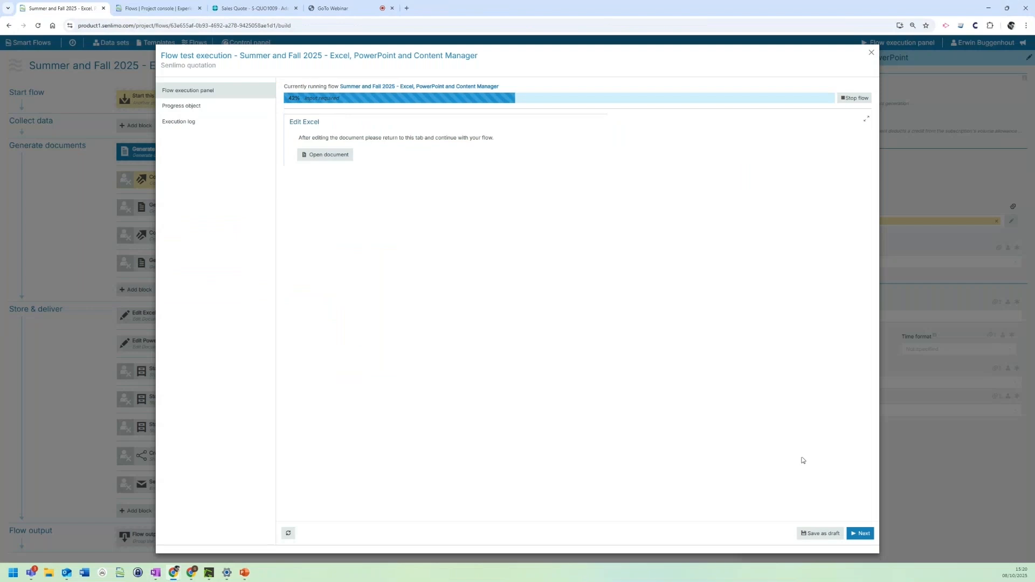
{"action": "left_click", "coordinate": [860, 533]}
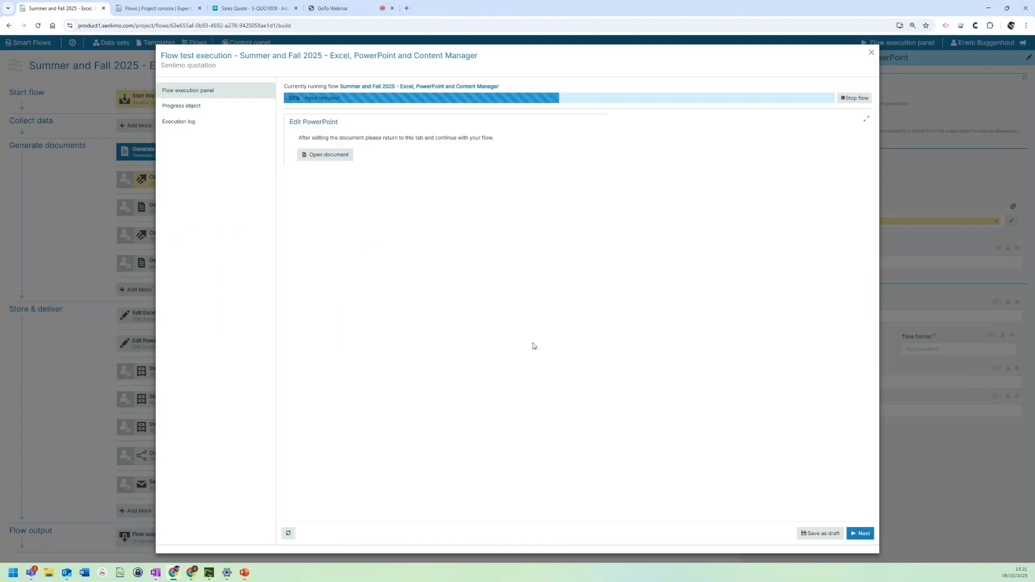
{"action": "left_click", "coordinate": [332, 154]}
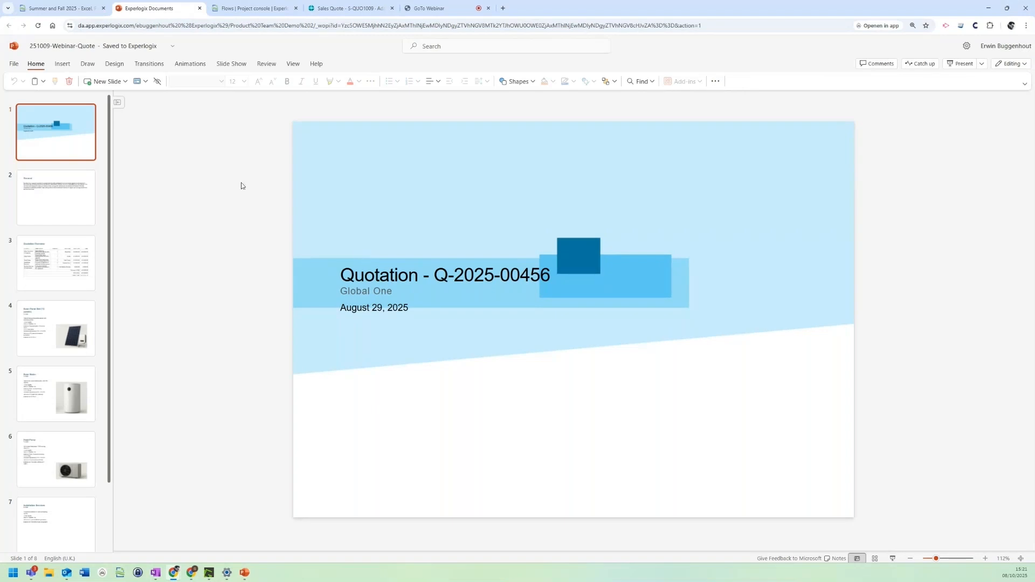
{"action": "left_click", "coordinate": [57, 215]}
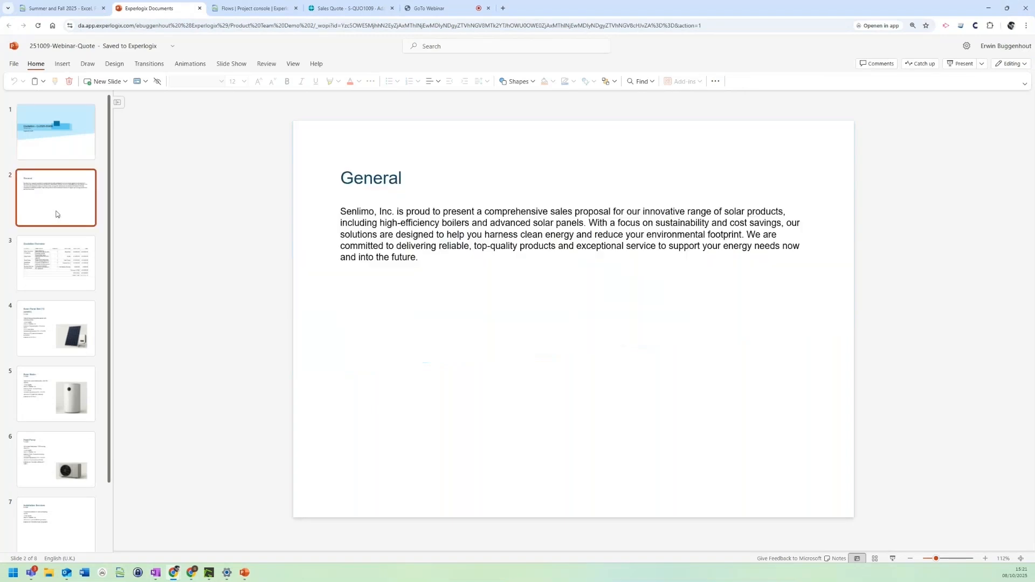
{"action": "left_click", "coordinate": [54, 250]}
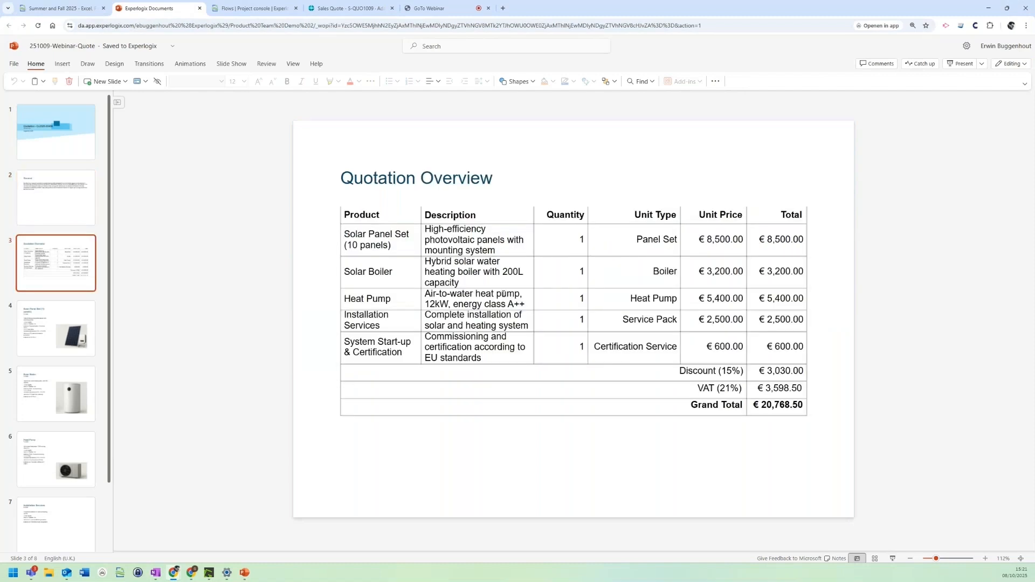